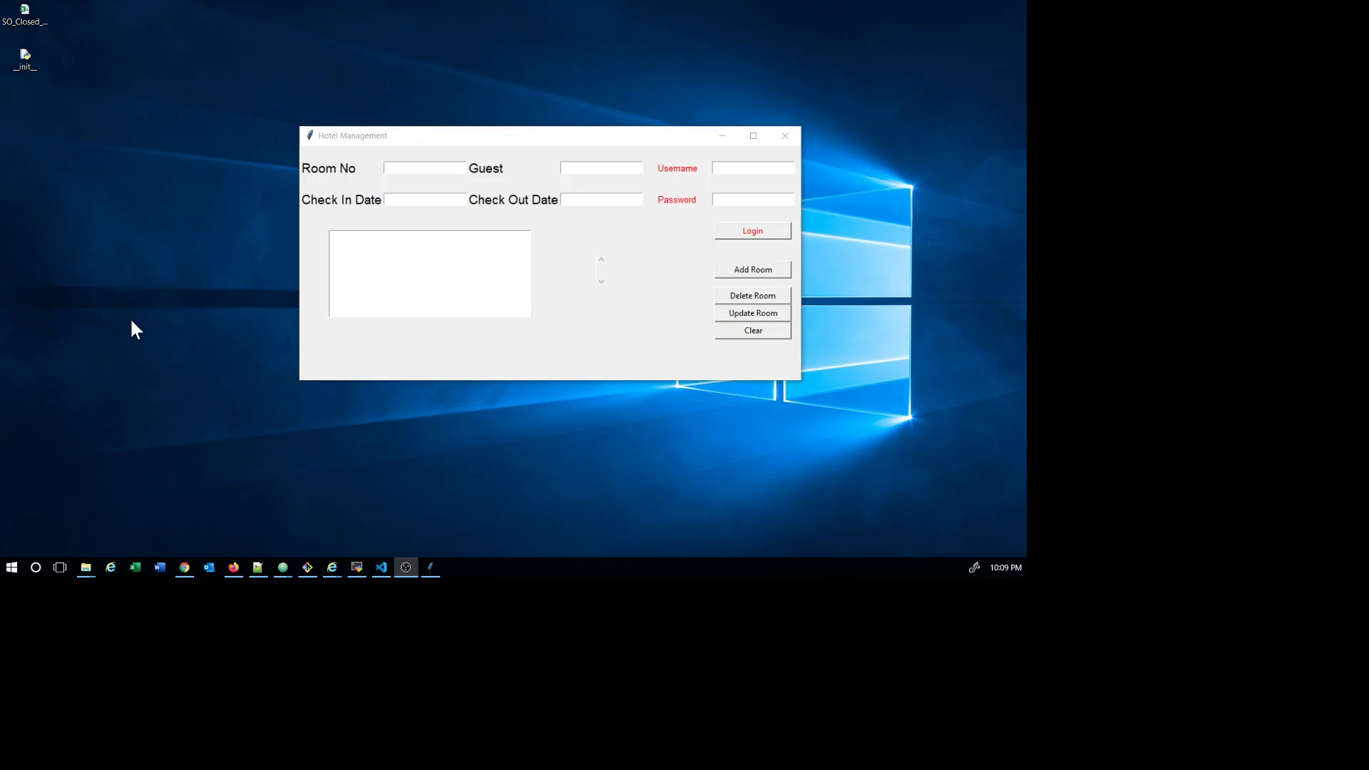
# - Open Django admin's Add room form and dismiss the check-in date autofill suggestion
pyautogui.click(186, 567)
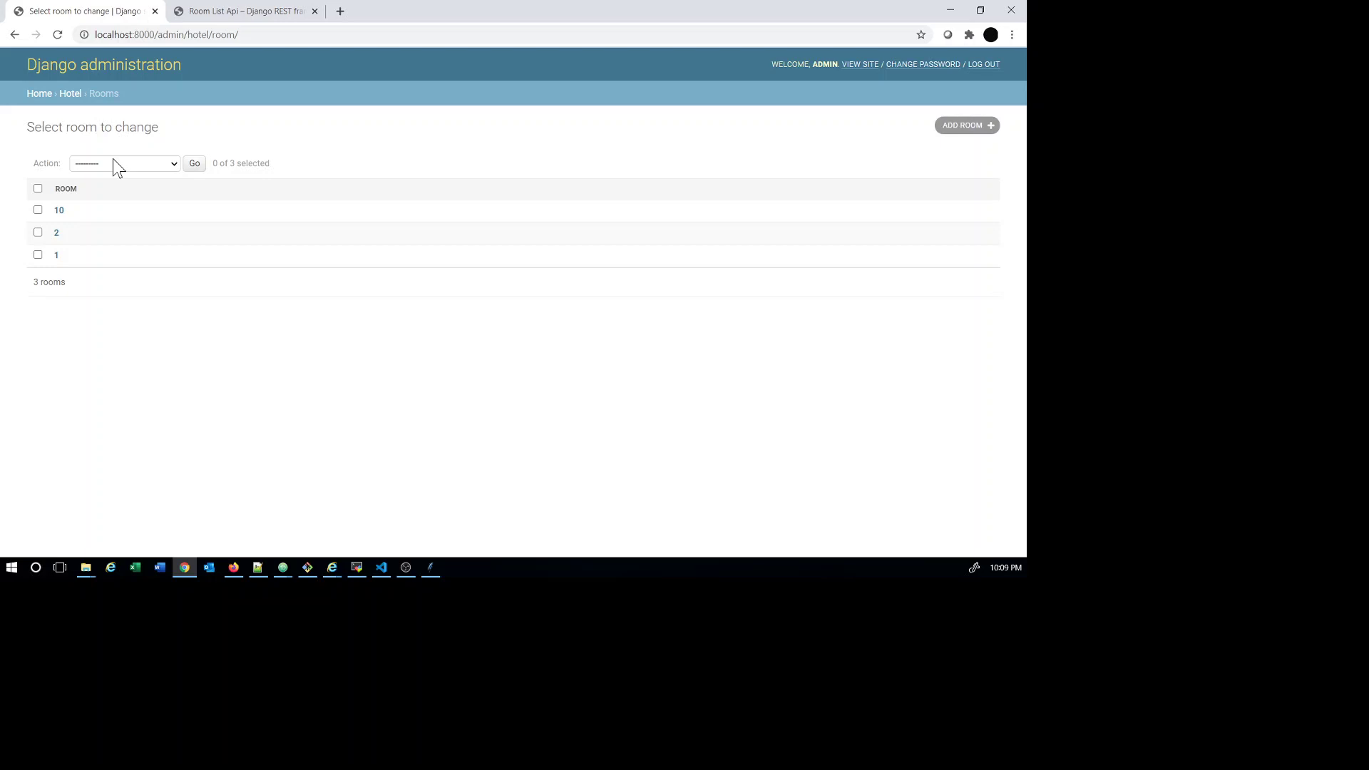
pyautogui.click(967, 125)
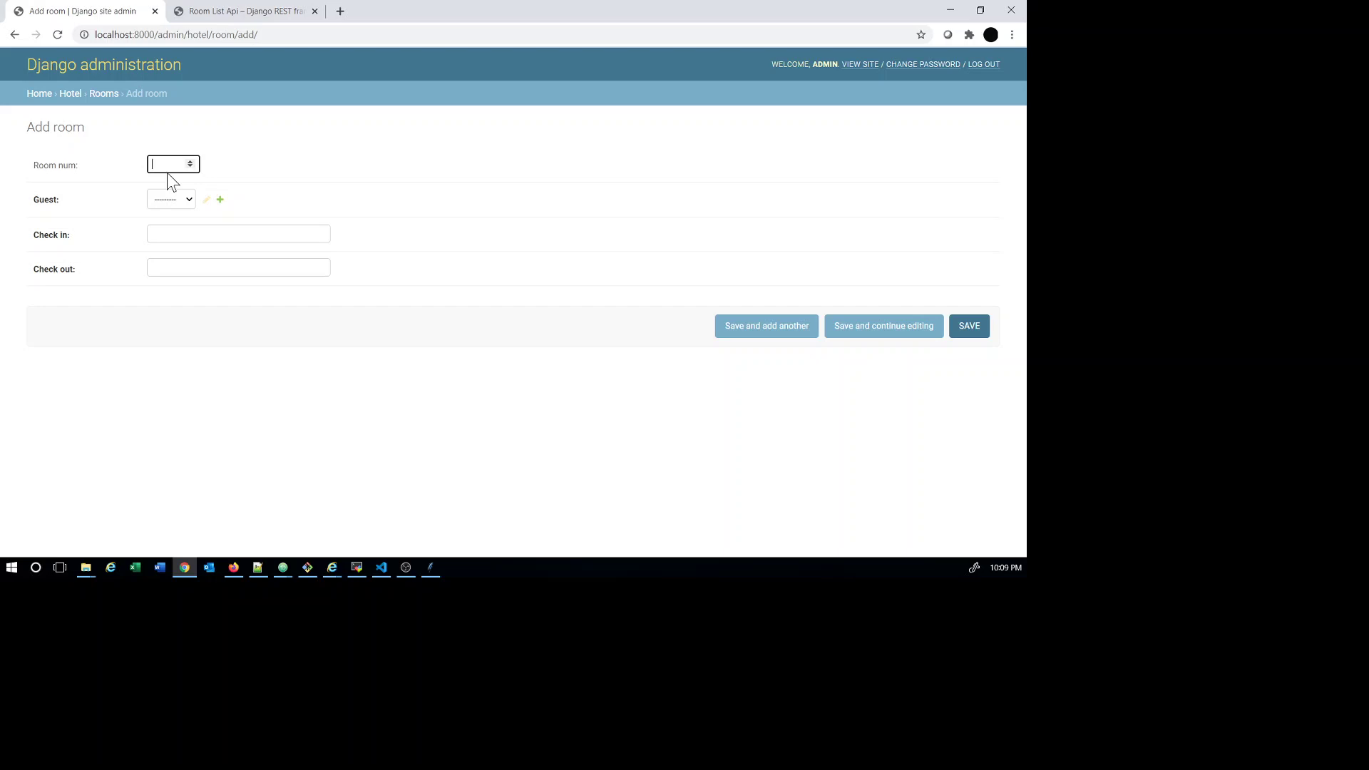
pyautogui.doubleClick(49, 235)
pyautogui.click(214, 234)
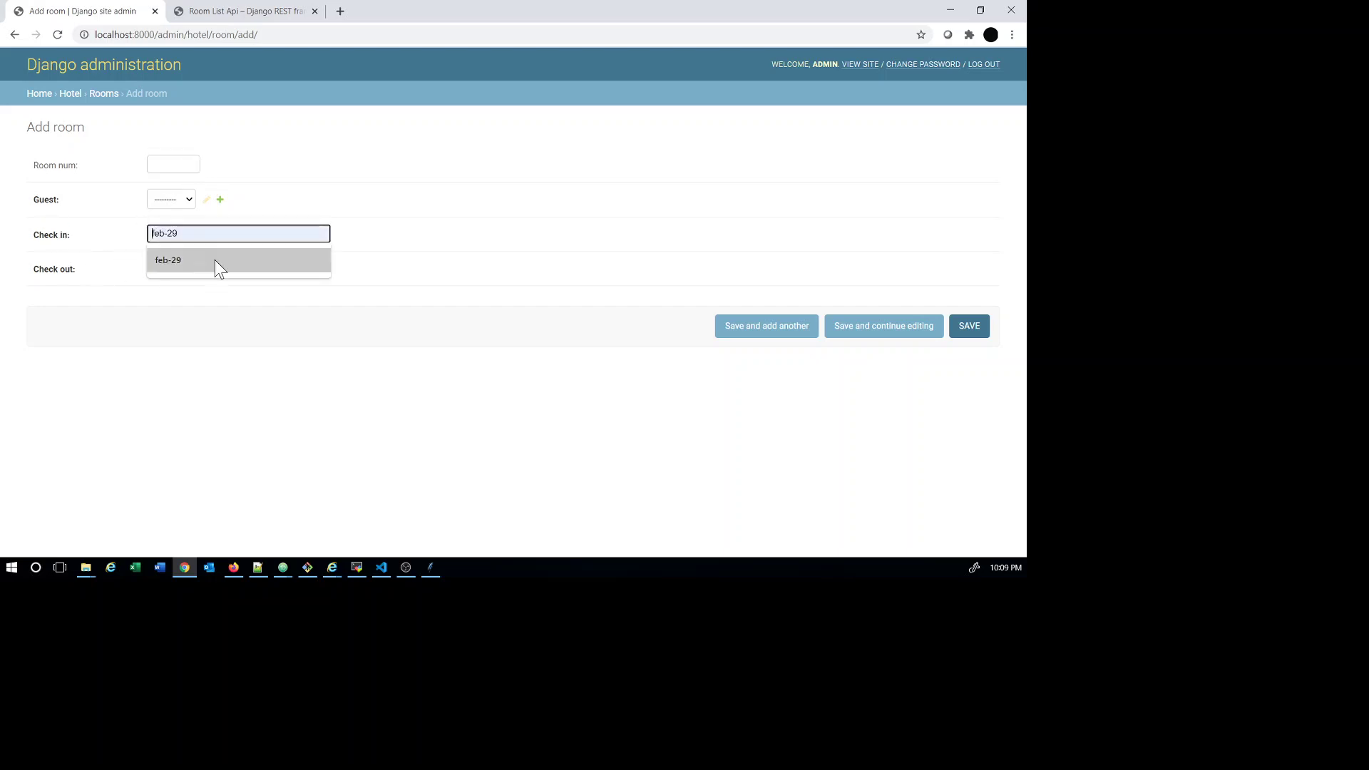
pyautogui.click(459, 234)
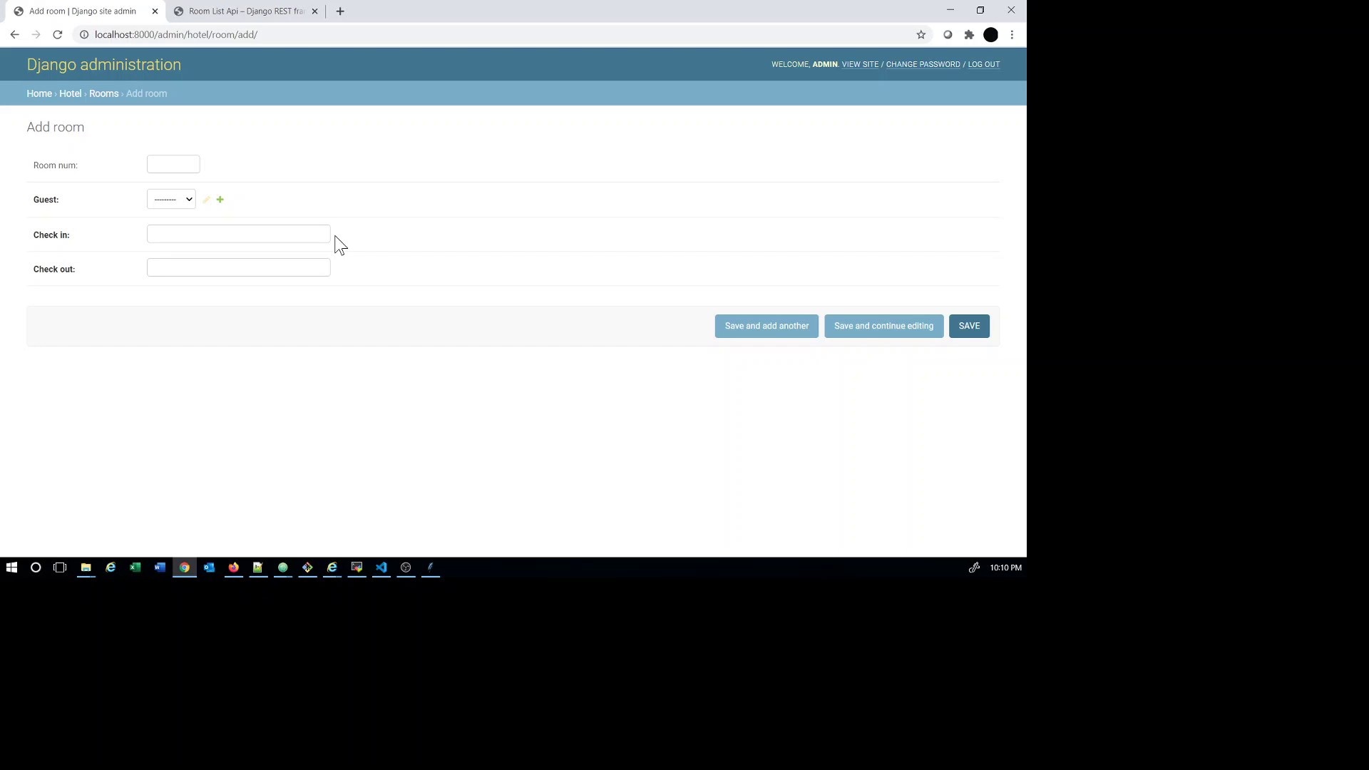
# - Inspect the Room List API JSON listing rooms 1, 2 and 10, then return to Hotel Management
pyautogui.click(245, 10)
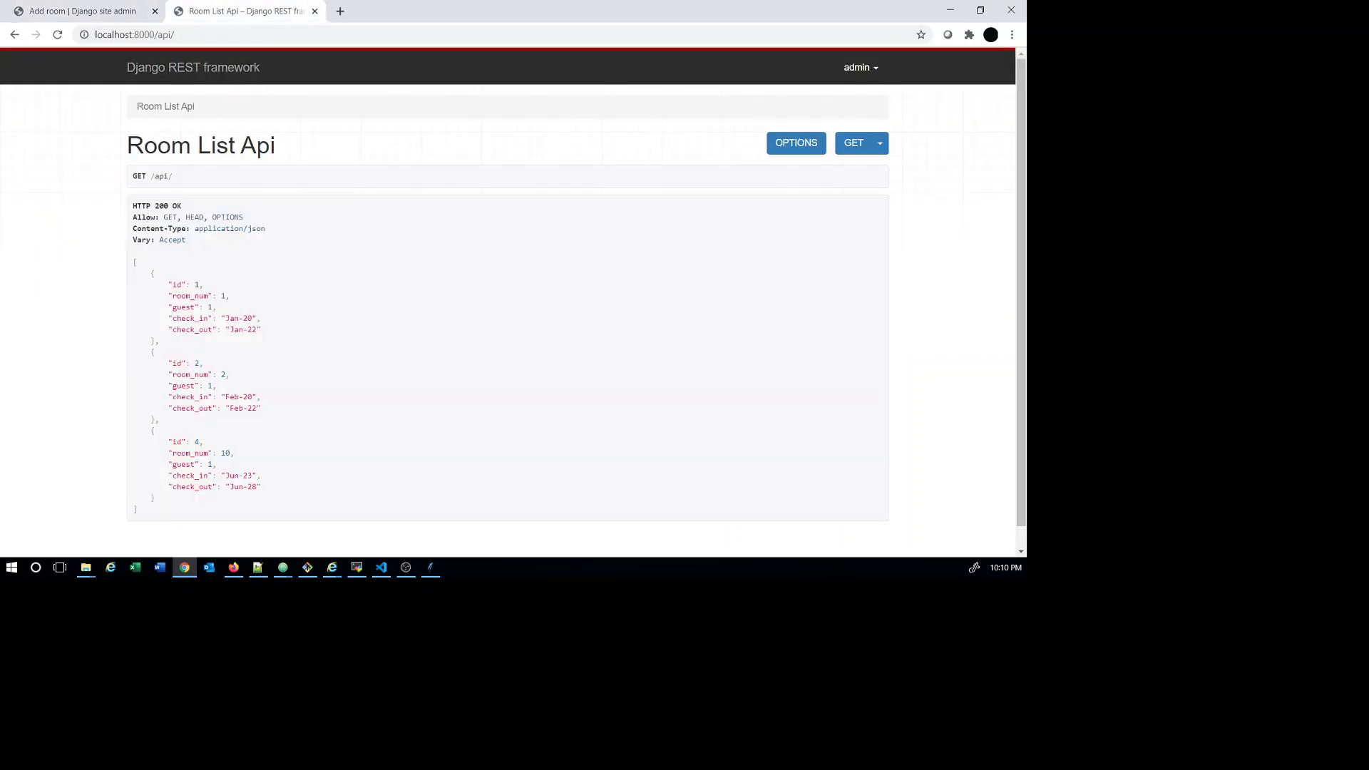
pyautogui.moveTo(133, 204); pyautogui.dragTo(149, 511)
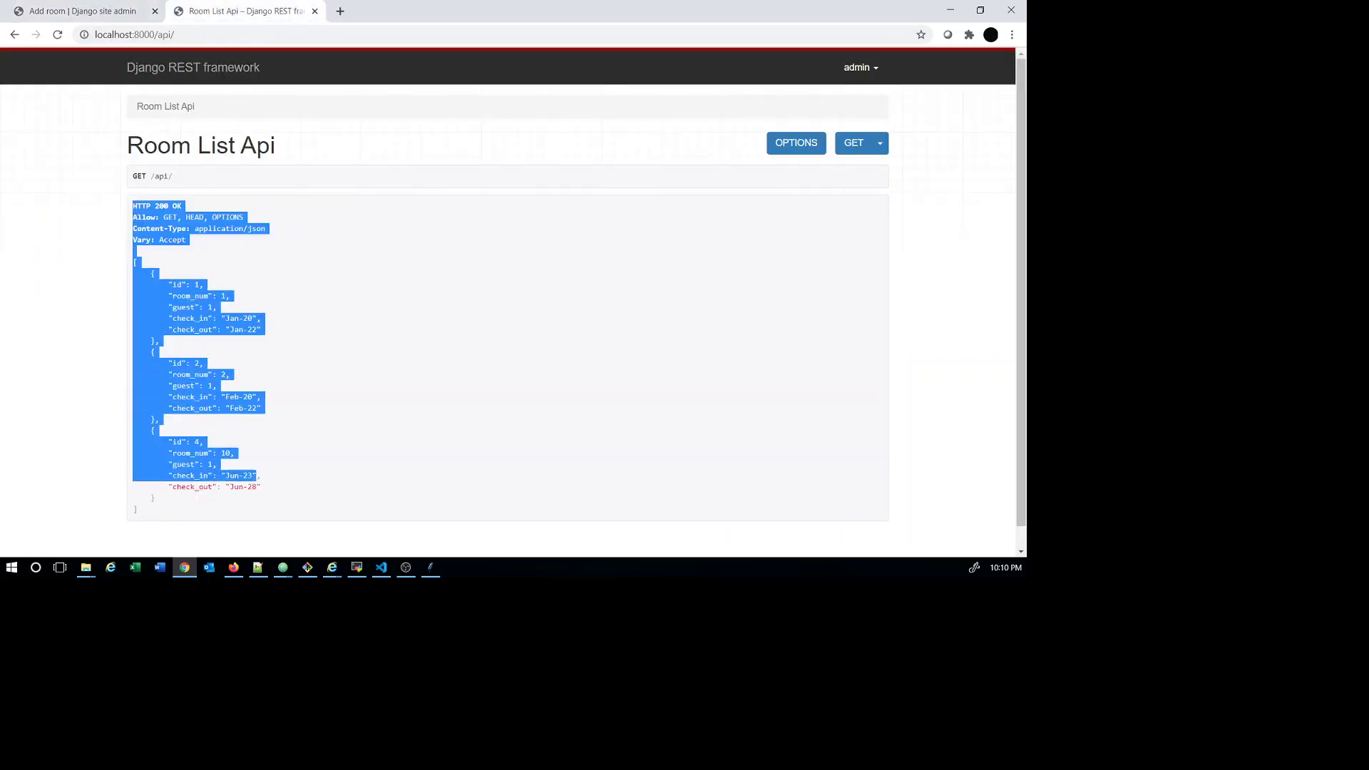
pyautogui.click(231, 291)
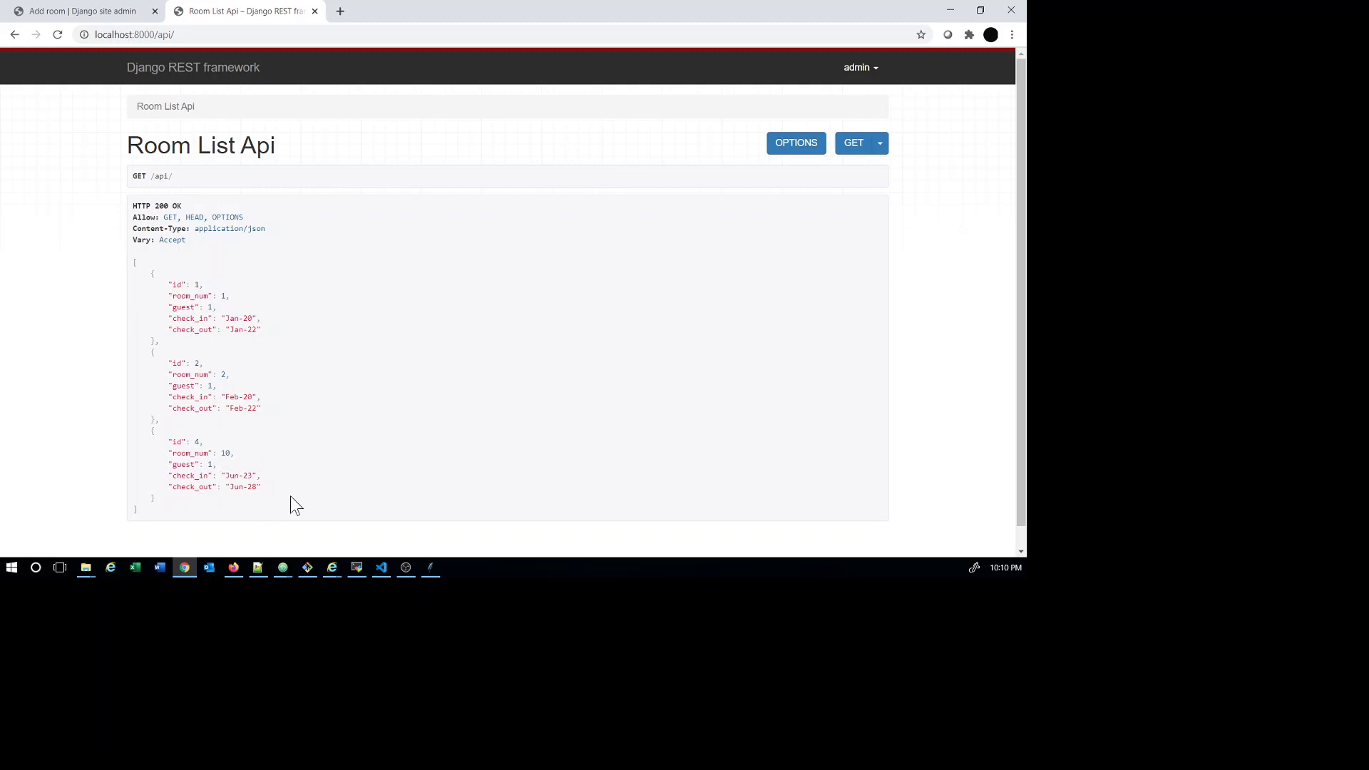
pyautogui.click(429, 566)
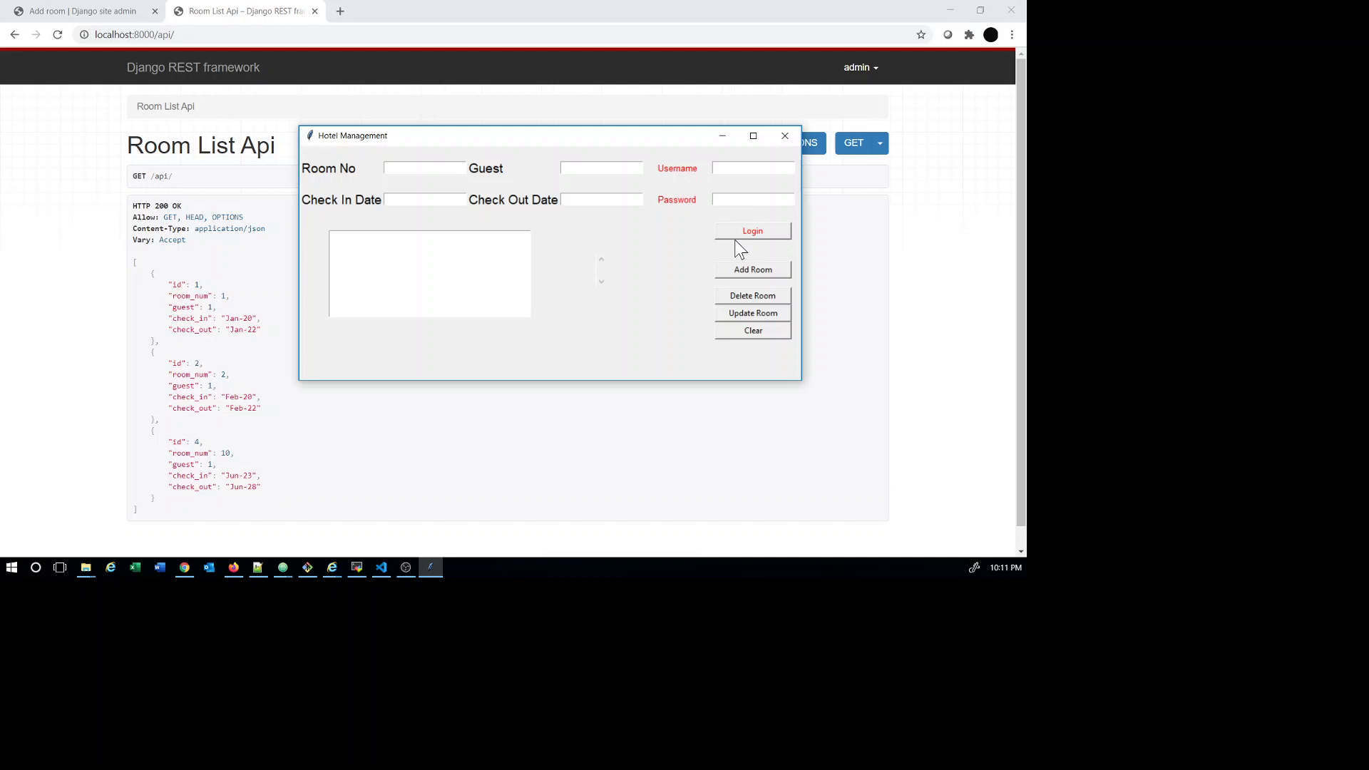
# - Dismiss the 'You have to Login first' failure and log in with the admin credentials
pyautogui.click(761, 272)
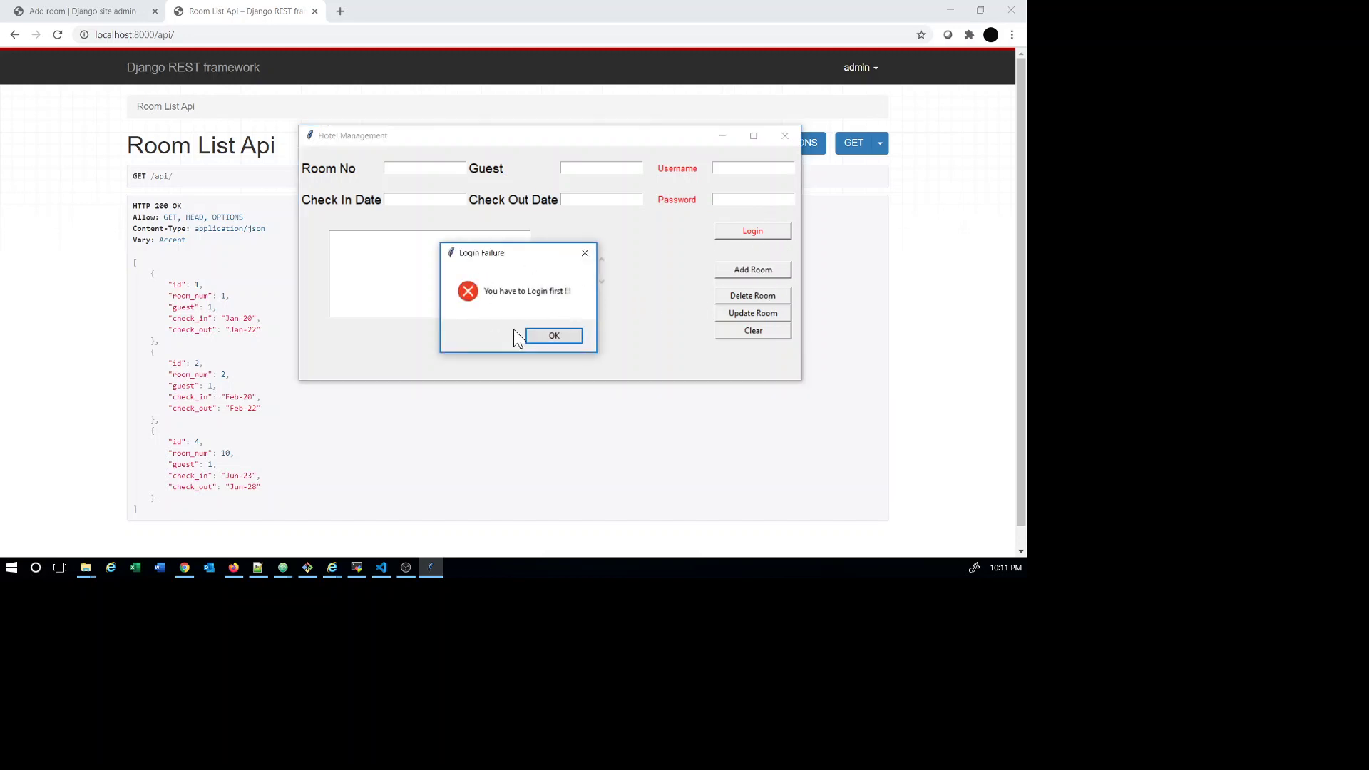
pyautogui.click(560, 336)
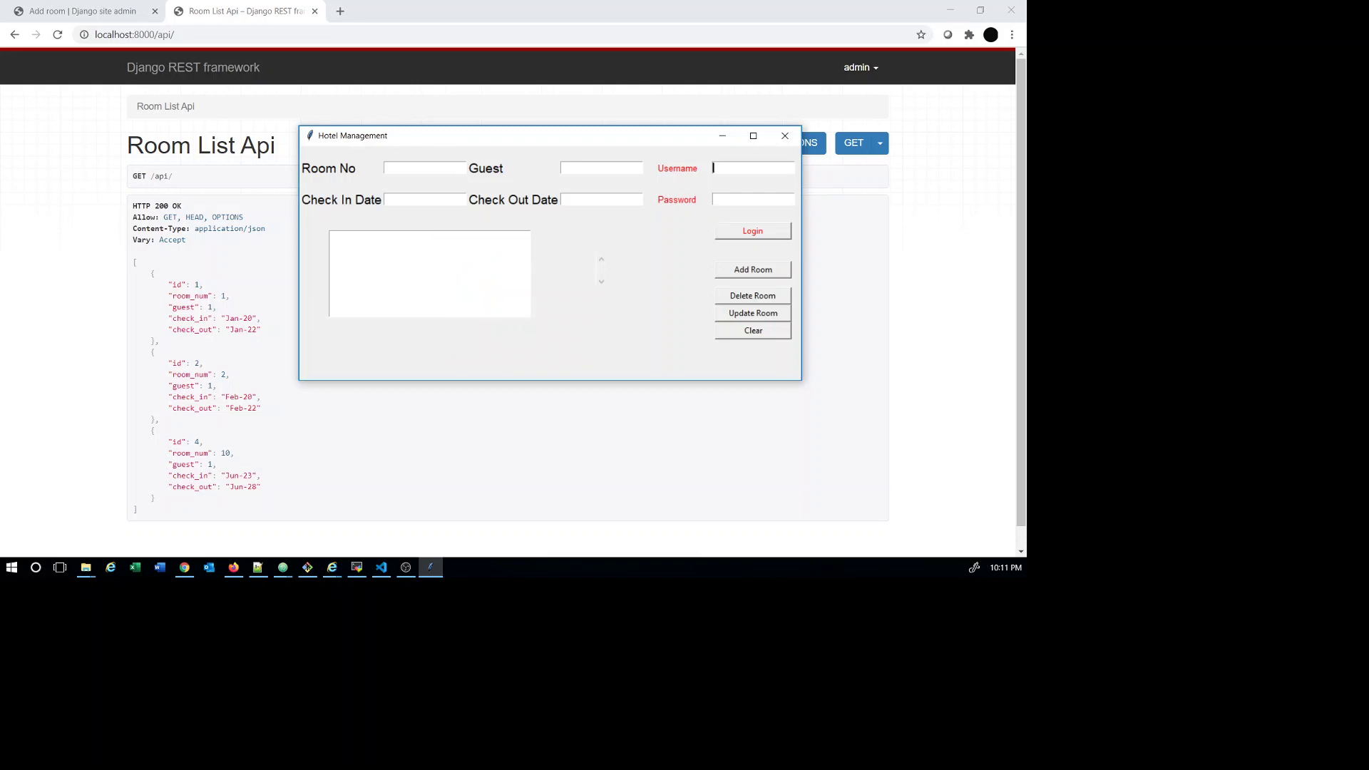
pyautogui.press('Return')
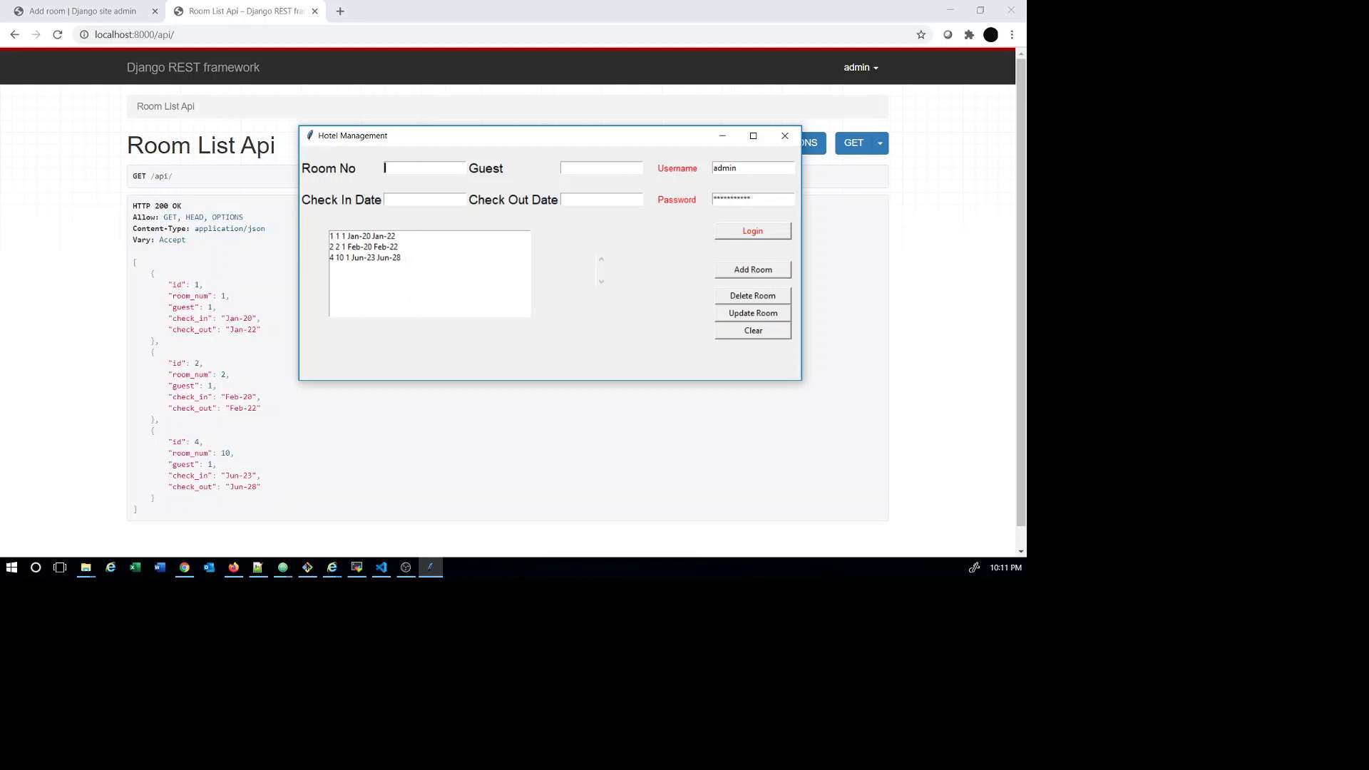
# - Save room 5 for guest 1, jun-23 to jun-25, and reload the API to see record 8
pyautogui.press('Tab')
pyautogui.write('jun-2')
pyautogui.write('3')
pyautogui.press('Tab')
pyautogui.write('ju')
pyautogui.write('n-25')
pyautogui.click(754, 270)
pyautogui.click(69, 123)
pyautogui.click(58, 34)
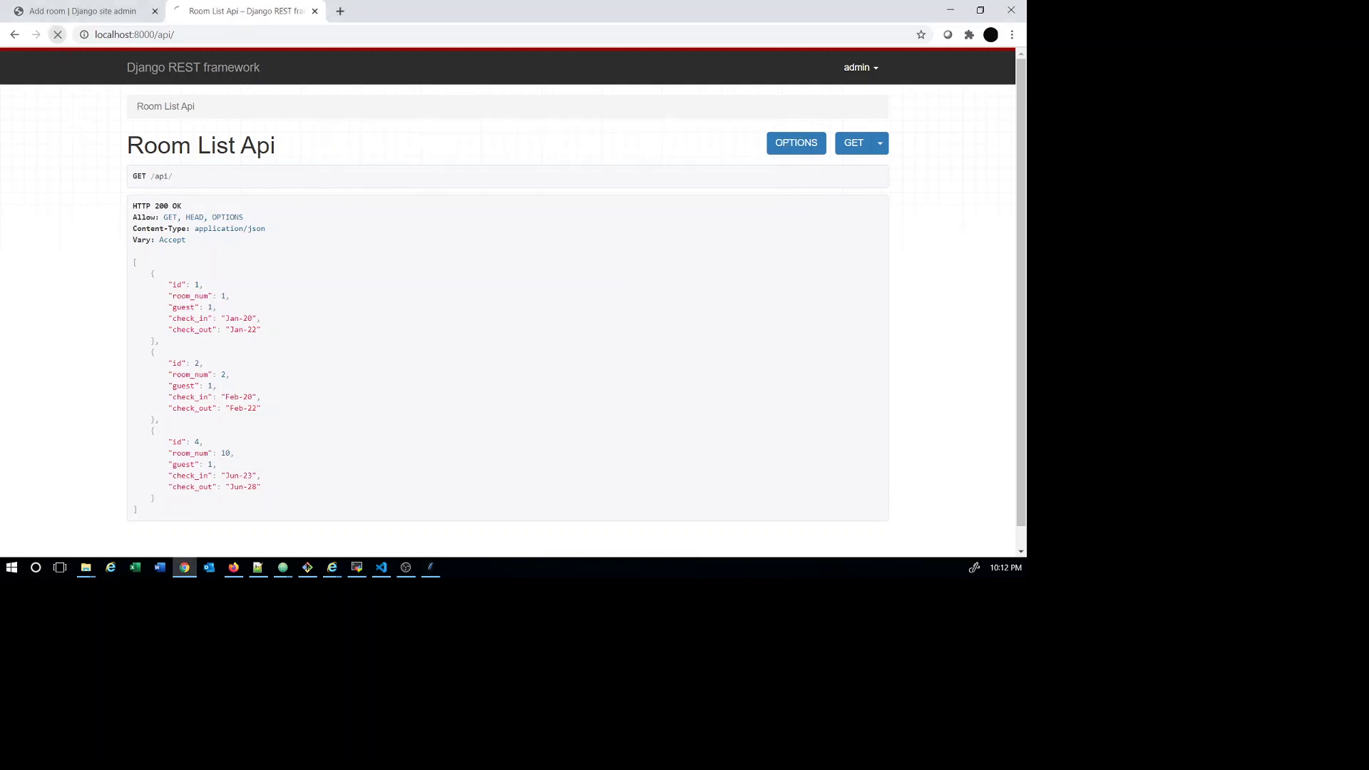
pyautogui.scroll(-3, 247, 456)
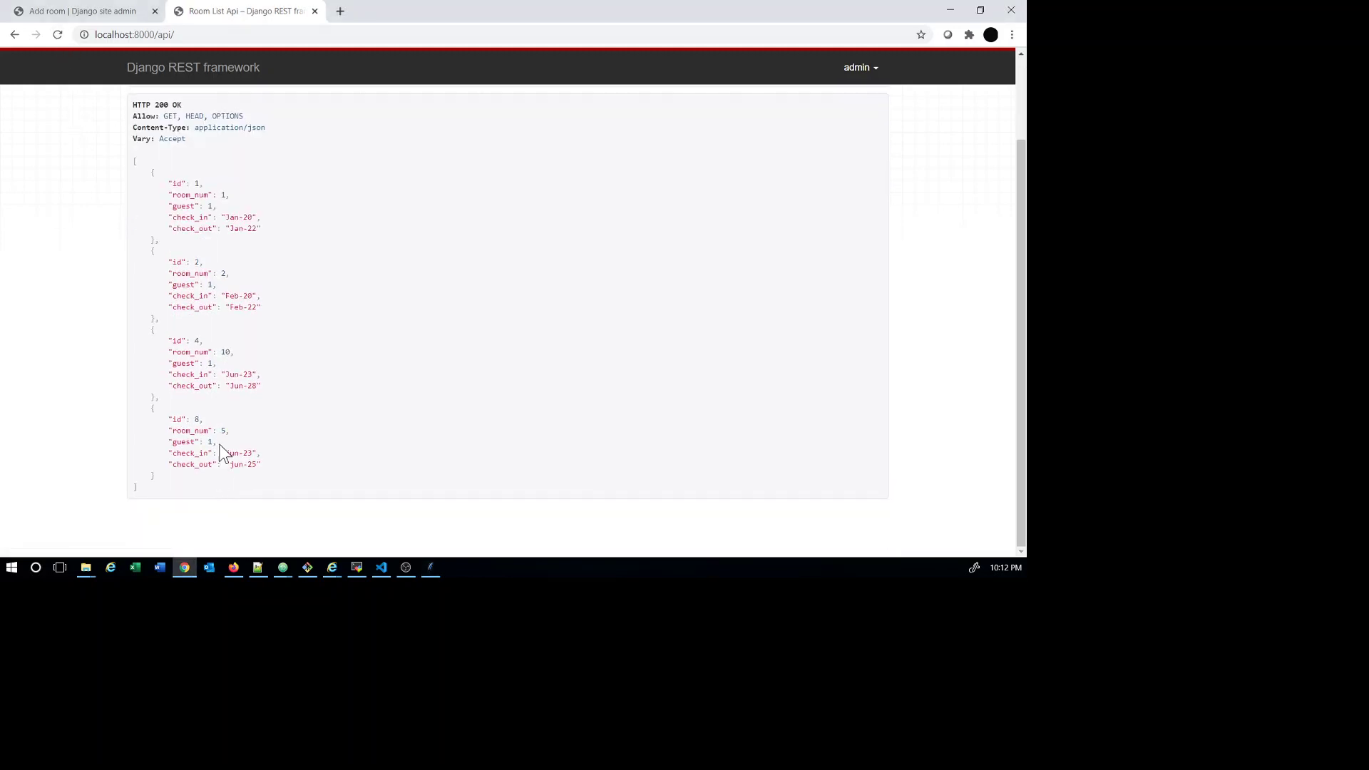
pyautogui.moveTo(238, 484)
pyautogui.mouseDown()
pyautogui.moveTo(136, 420)
pyautogui.moveTo(135, 406)
pyautogui.mouseUp()
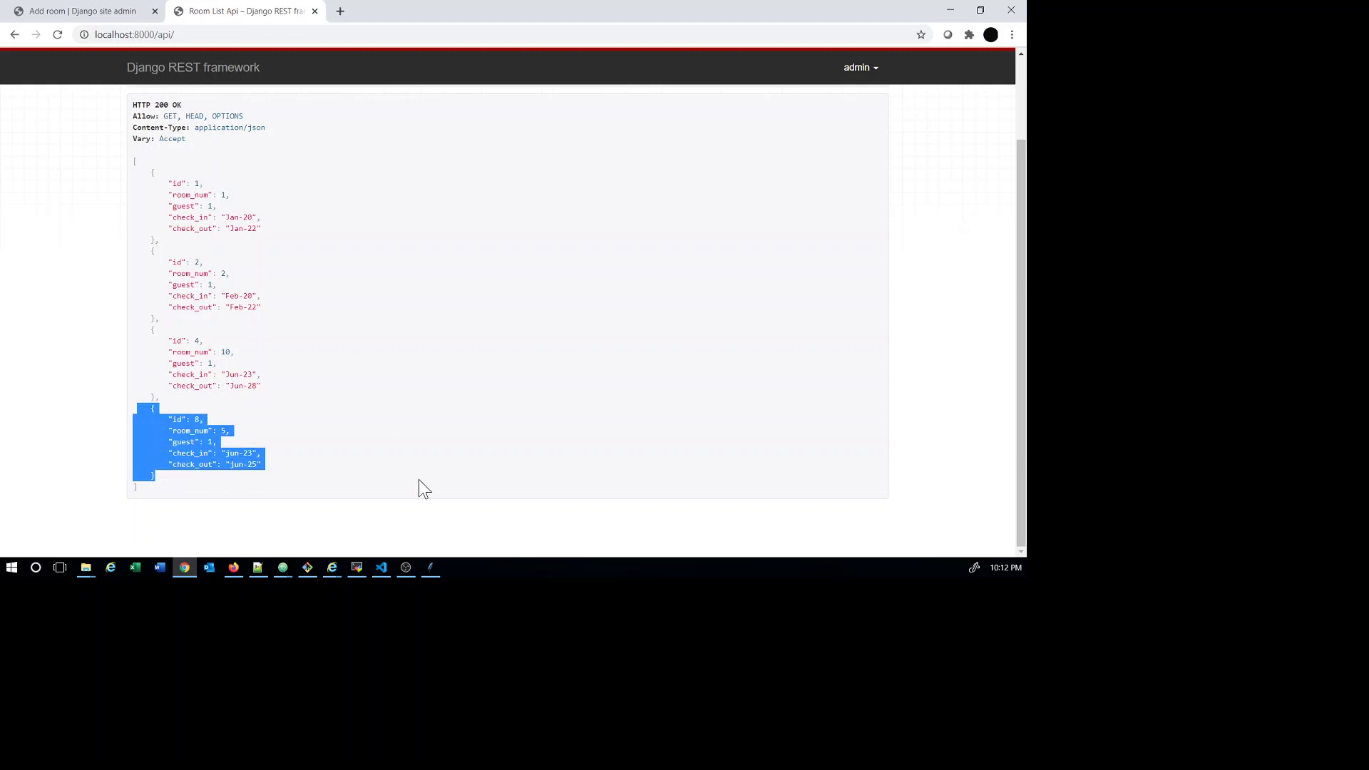
# - Delete the room 5 (jun-23 to jun-25) booking and reload the API to confirm
pyautogui.click(432, 567)
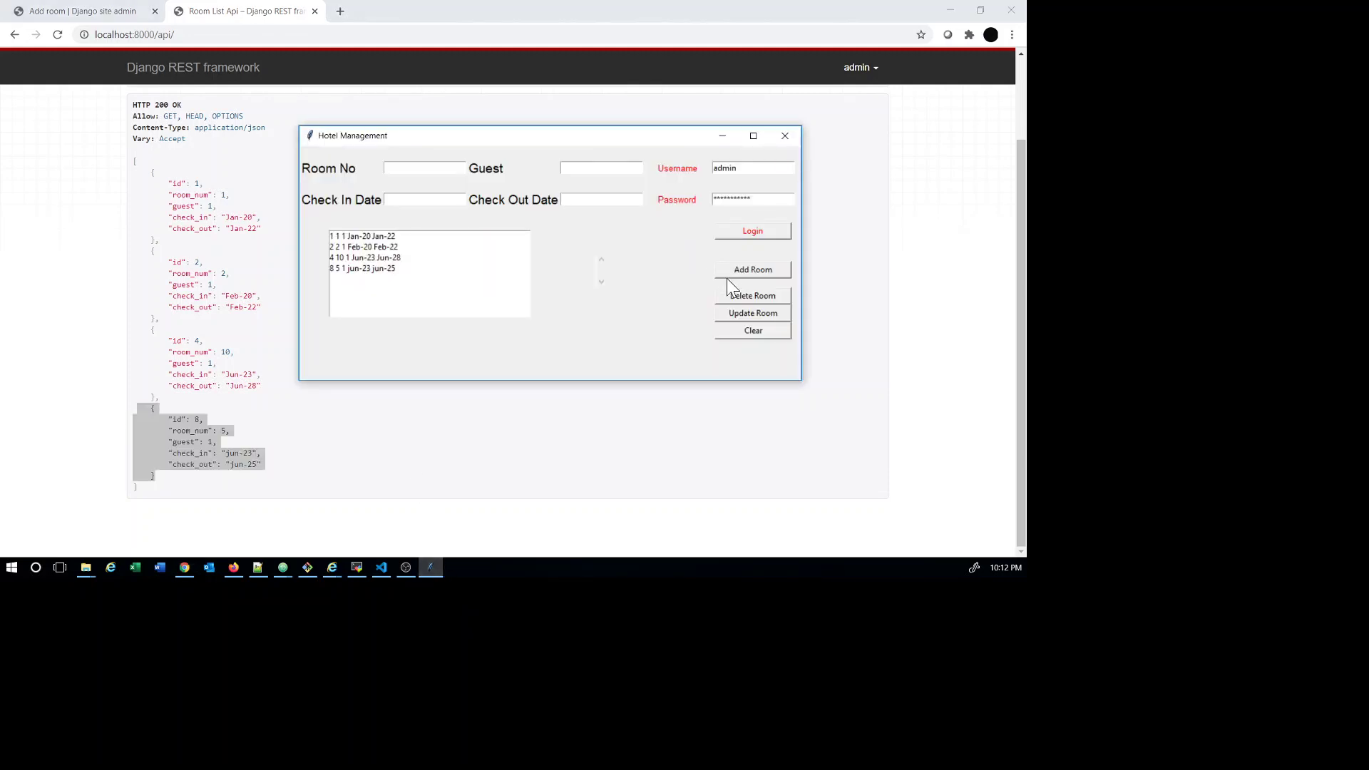
pyautogui.click(390, 269)
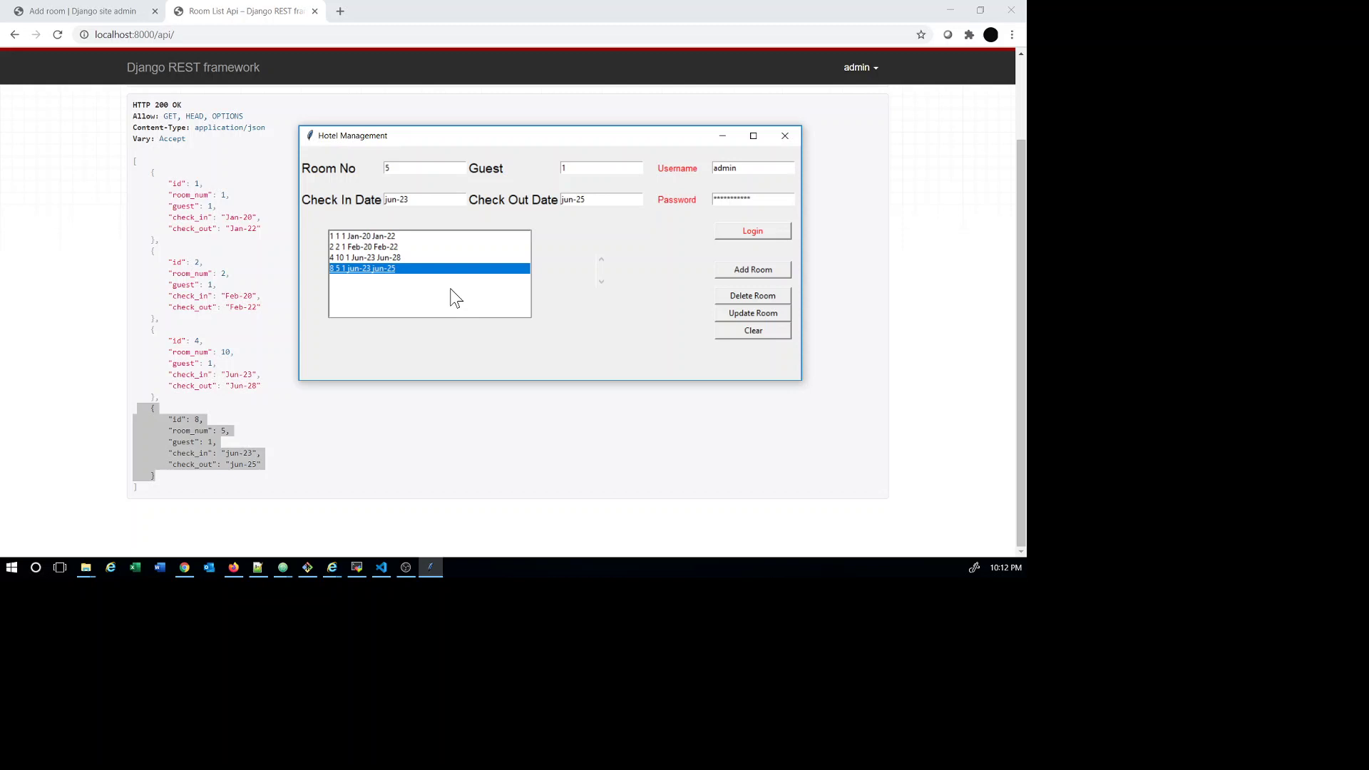
pyautogui.click(762, 299)
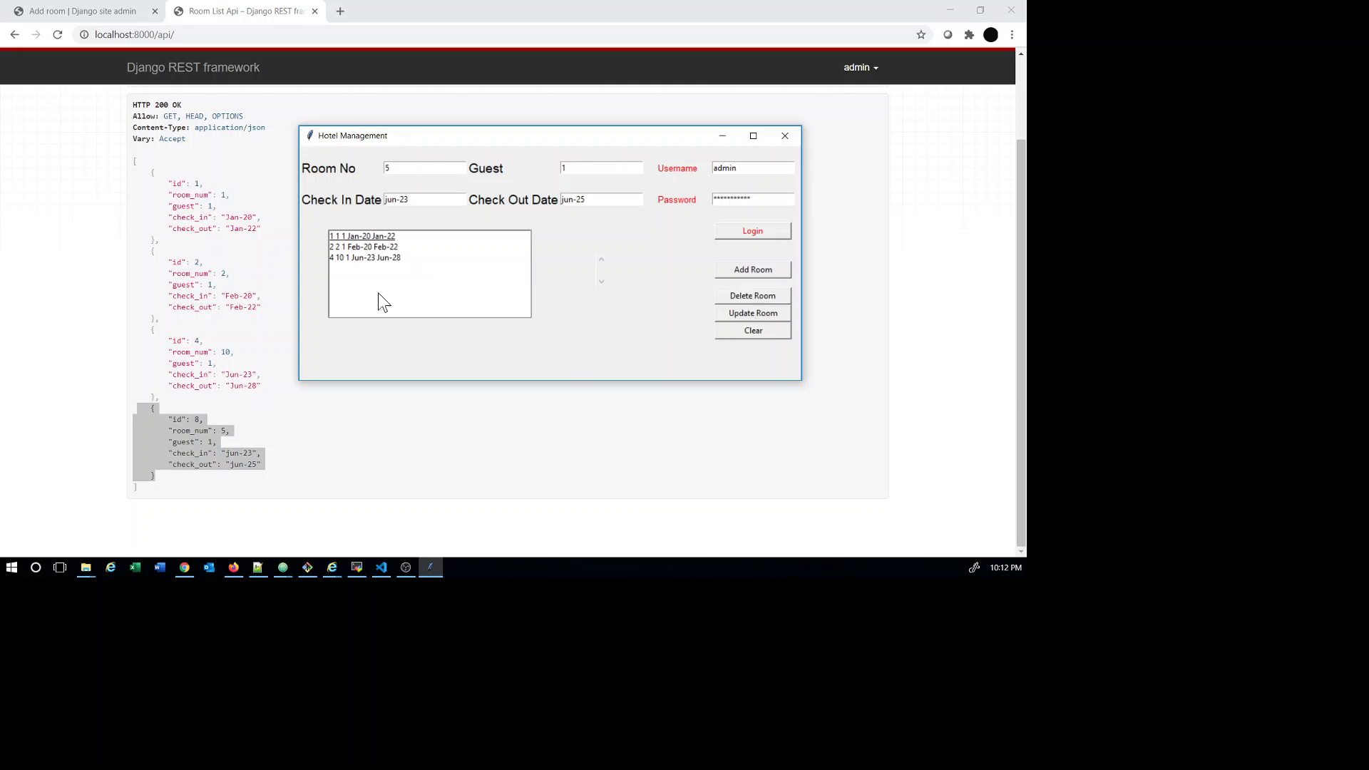
pyautogui.click(57, 34)
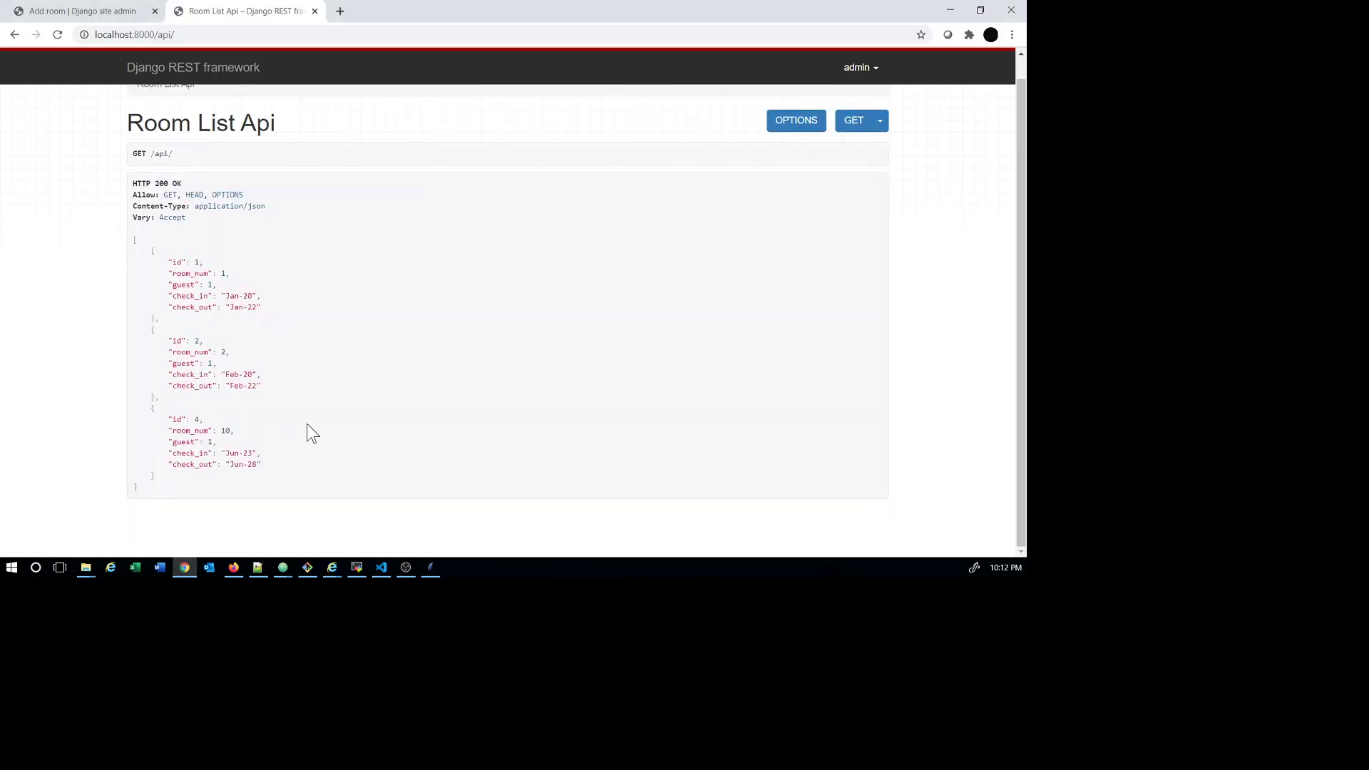
# - Change room 10's number to 11 and save the update
pyautogui.hotkey('alt', 'Tab')
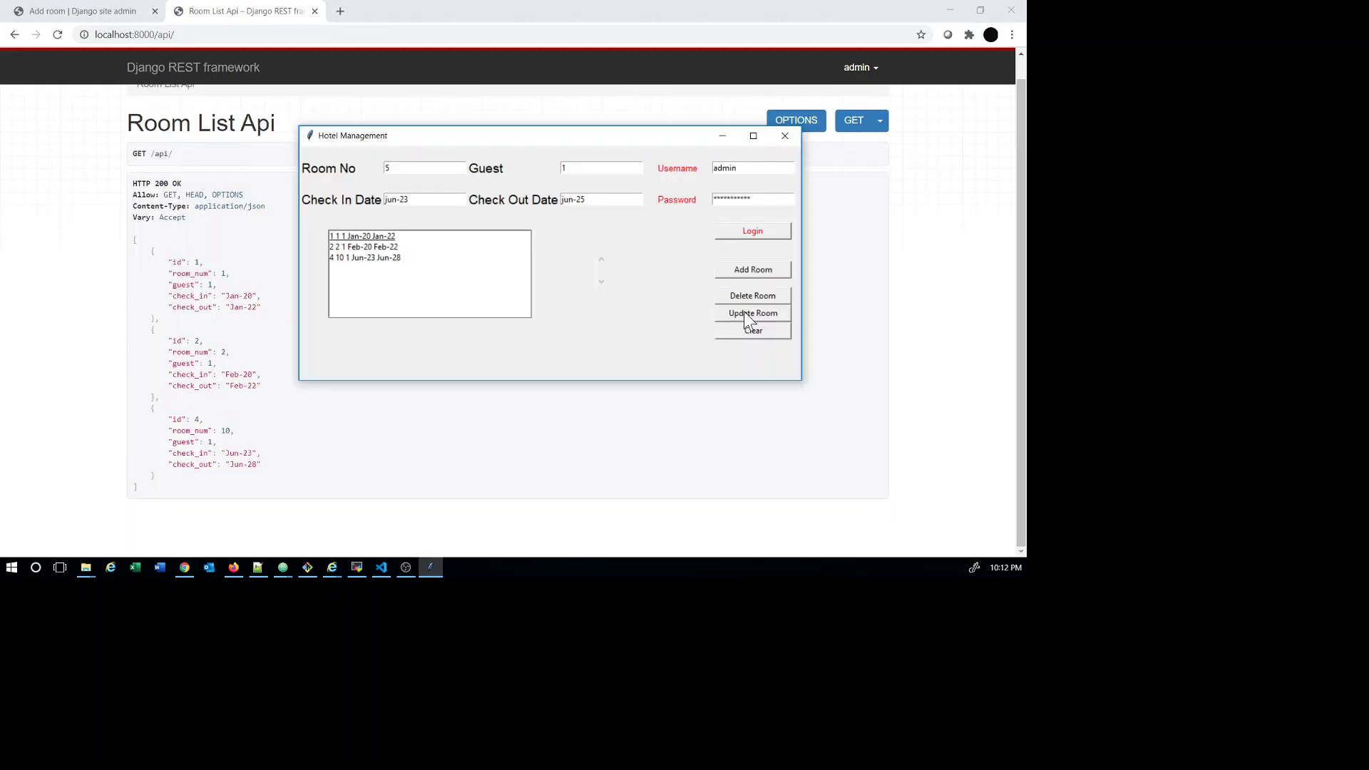
pyautogui.click(364, 258)
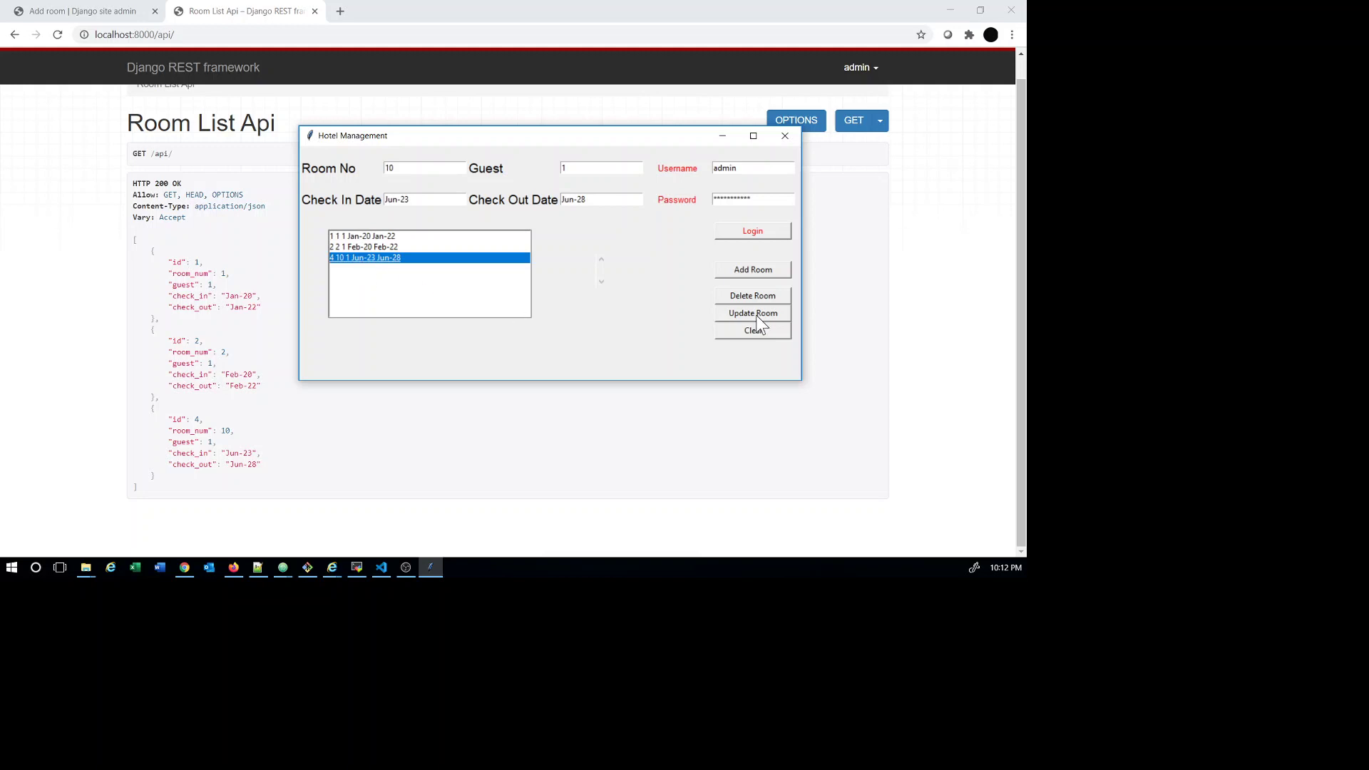
pyautogui.doubleClick(565, 168)
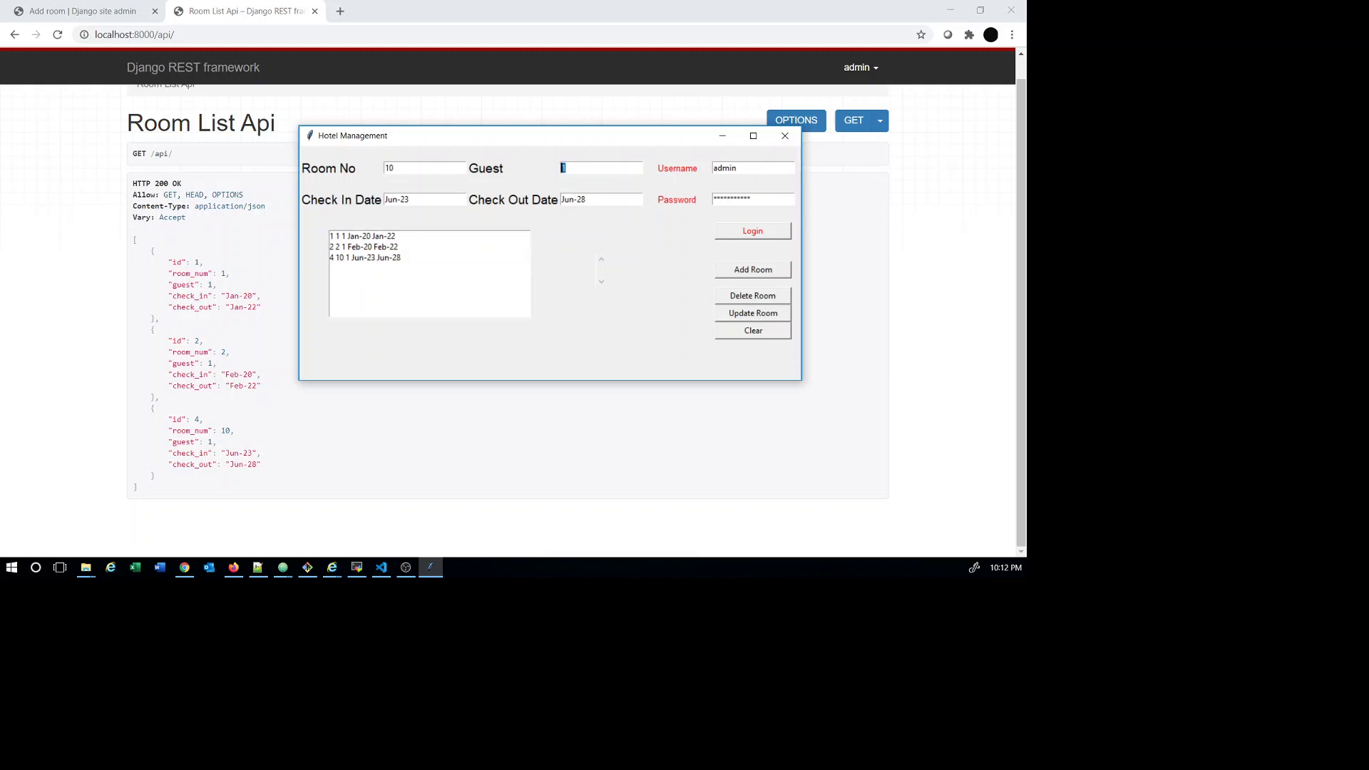
pyautogui.click(425, 167)
pyautogui.write('1')
pyautogui.click(751, 316)
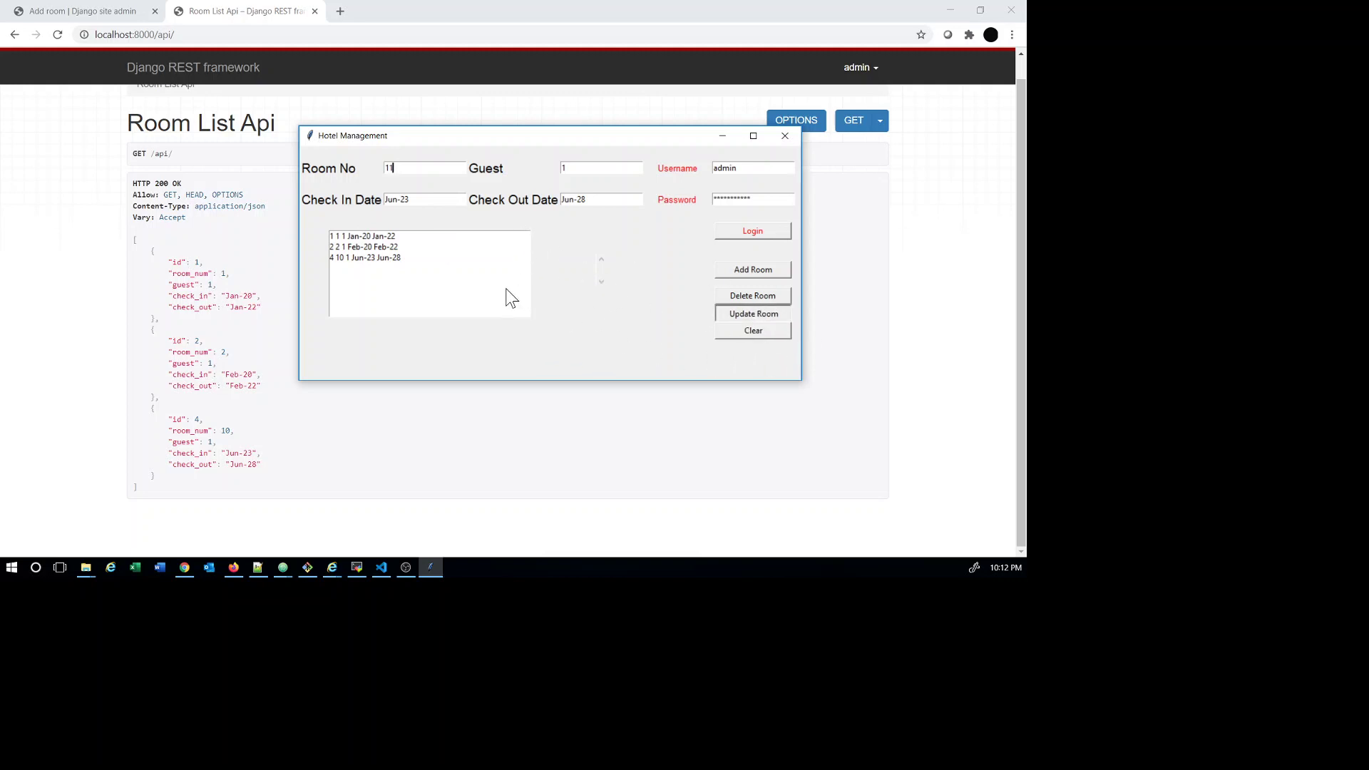